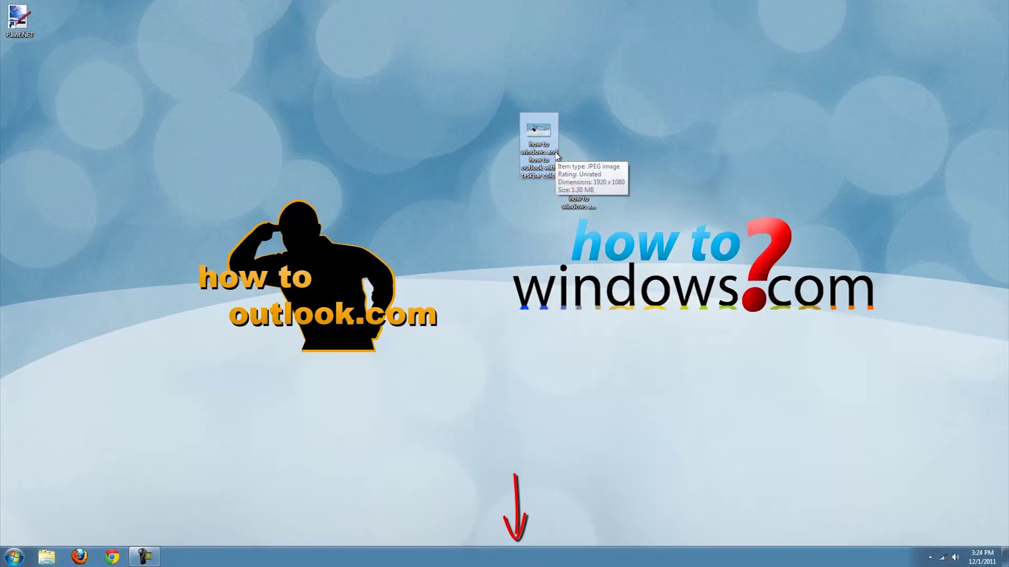
# Enter a new computer name in the rename dialog and confirm it.
pyautogui.click(339, 49)
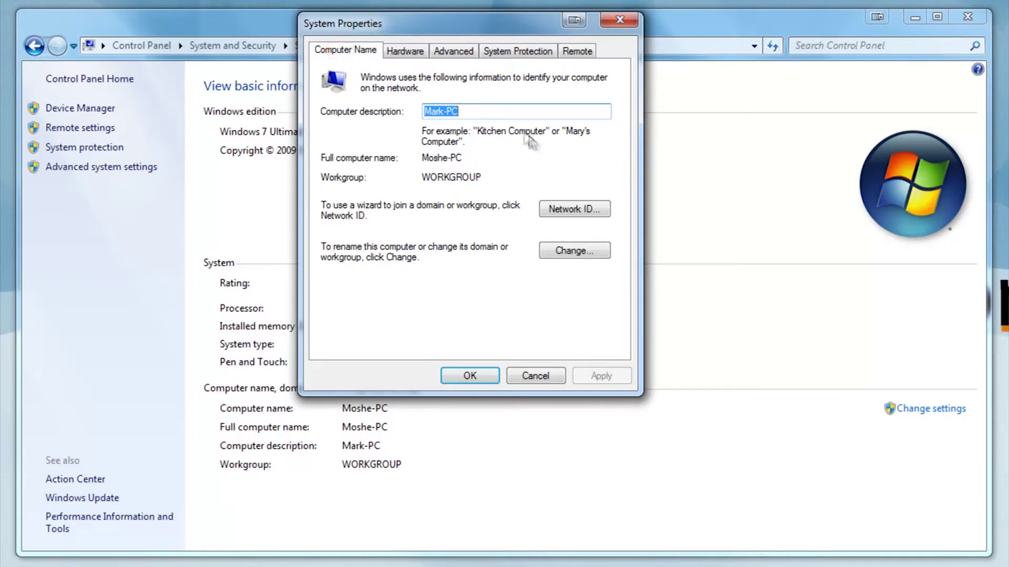
pyautogui.click(577, 252)
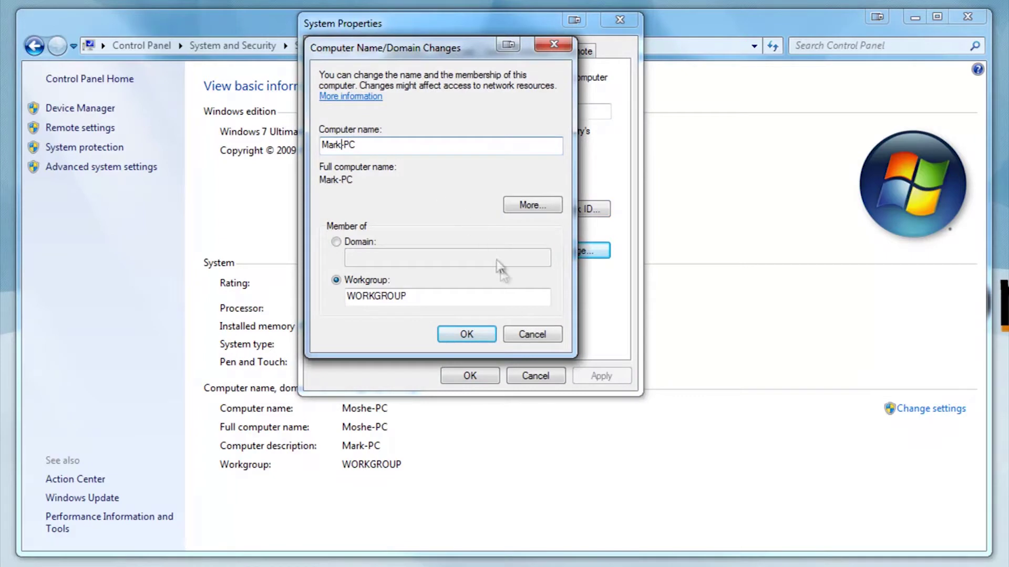
pyautogui.click(478, 333)
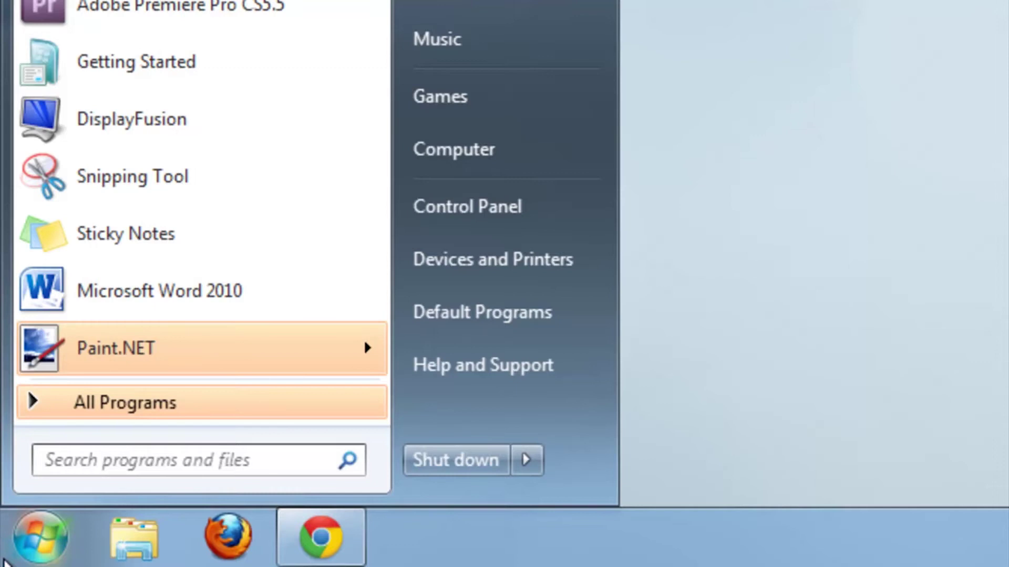
# Go to Control Panel > System and Security > System and open Advanced system settings.
pyautogui.click(526, 207)
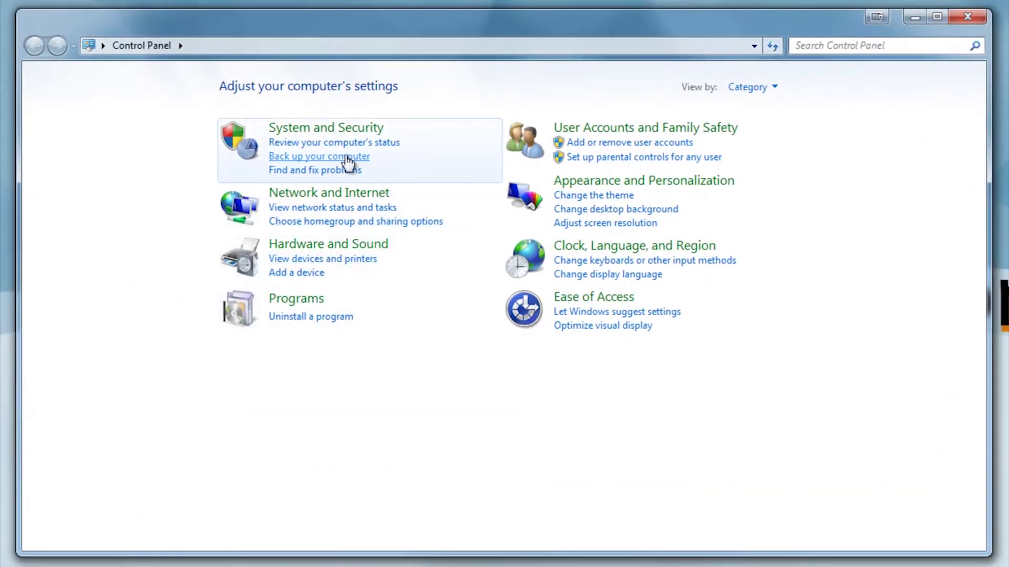
pyautogui.click(377, 131)
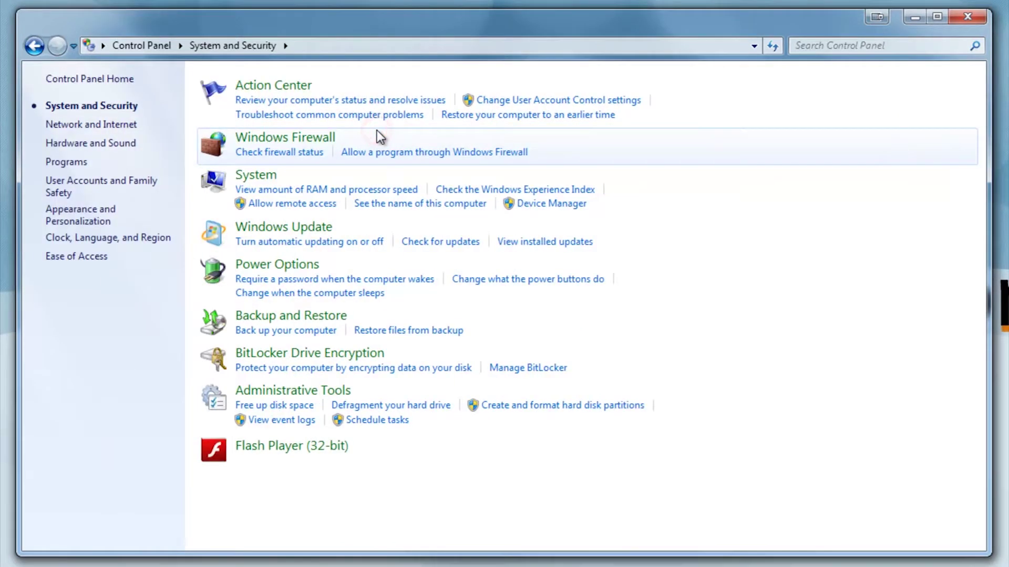
pyautogui.click(257, 179)
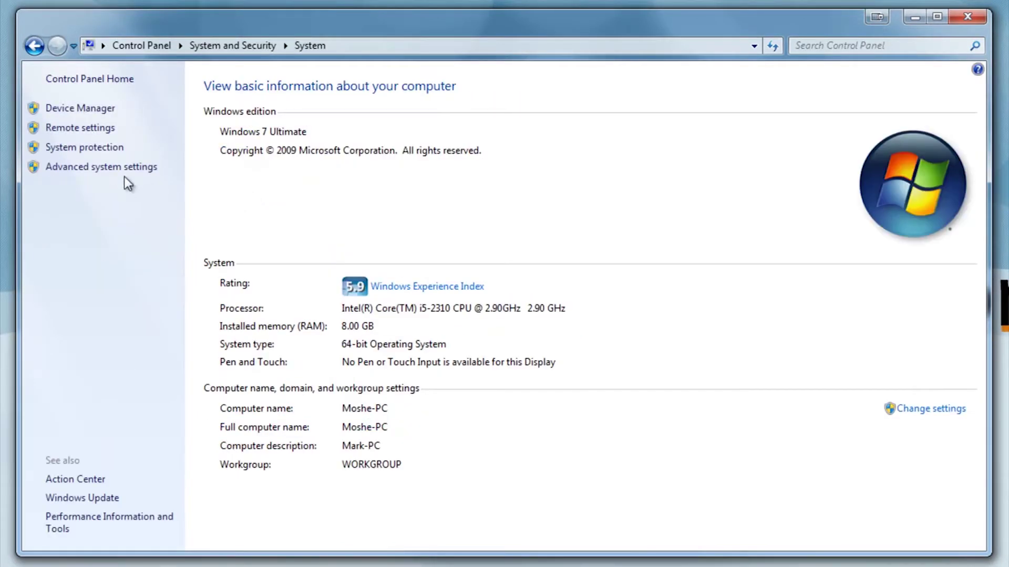
pyautogui.click(132, 175)
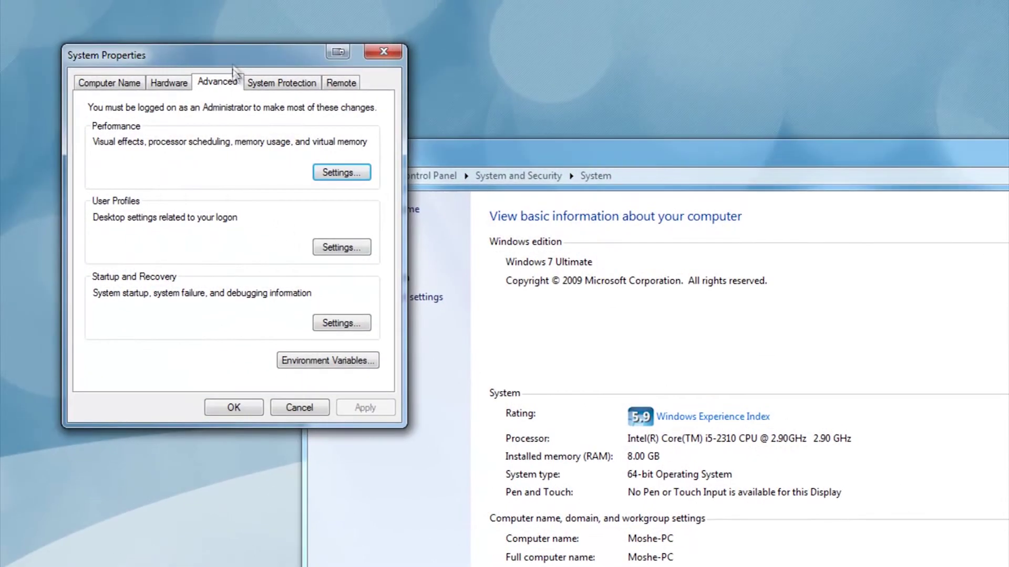
# Center System Properties and enter a new computer name on the Computer Name tab.
pyautogui.moveTo(234, 63); pyautogui.dragTo(599, 94)
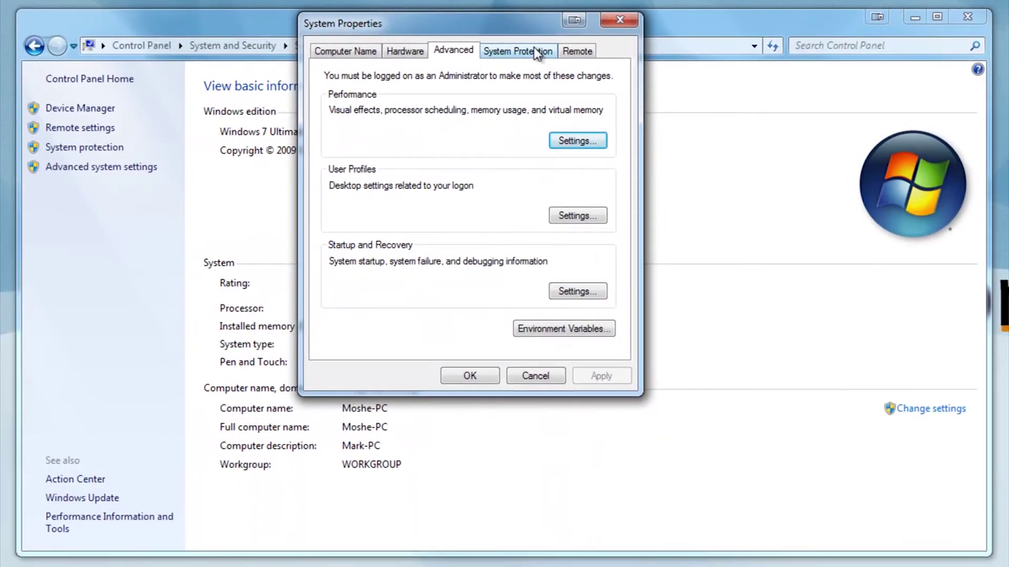
pyautogui.click(356, 52)
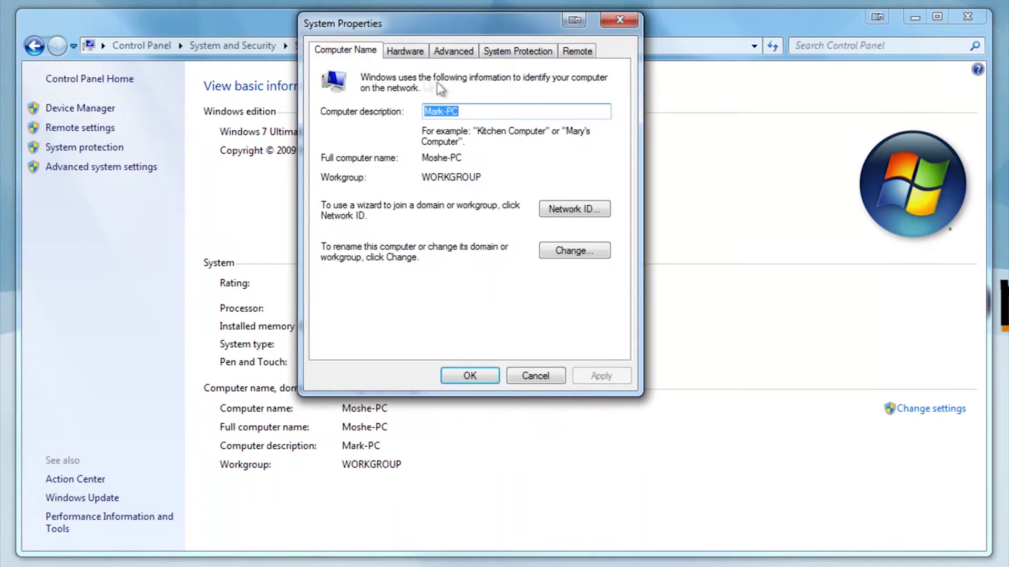
pyautogui.click(574, 251)
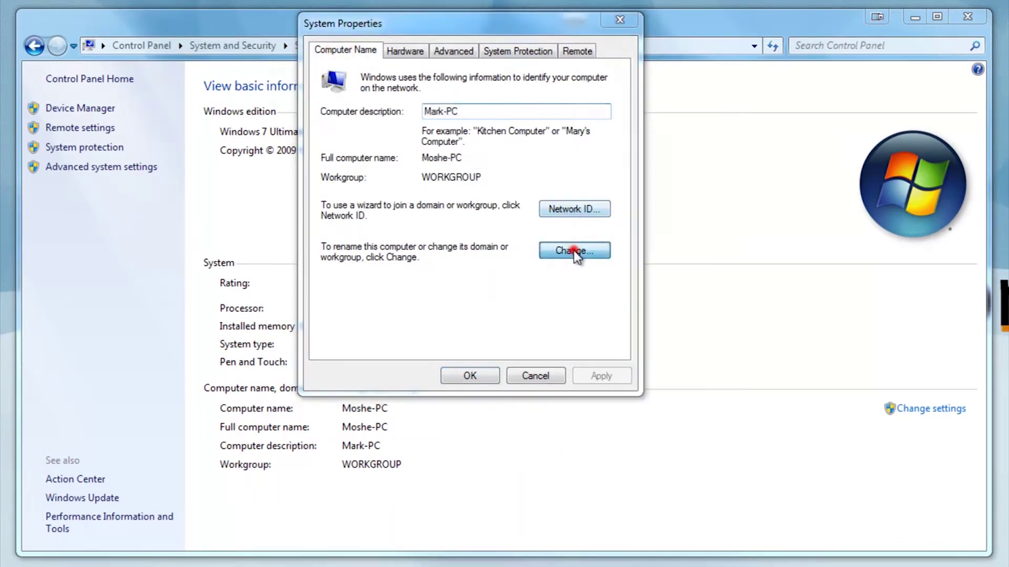
pyautogui.click(478, 333)
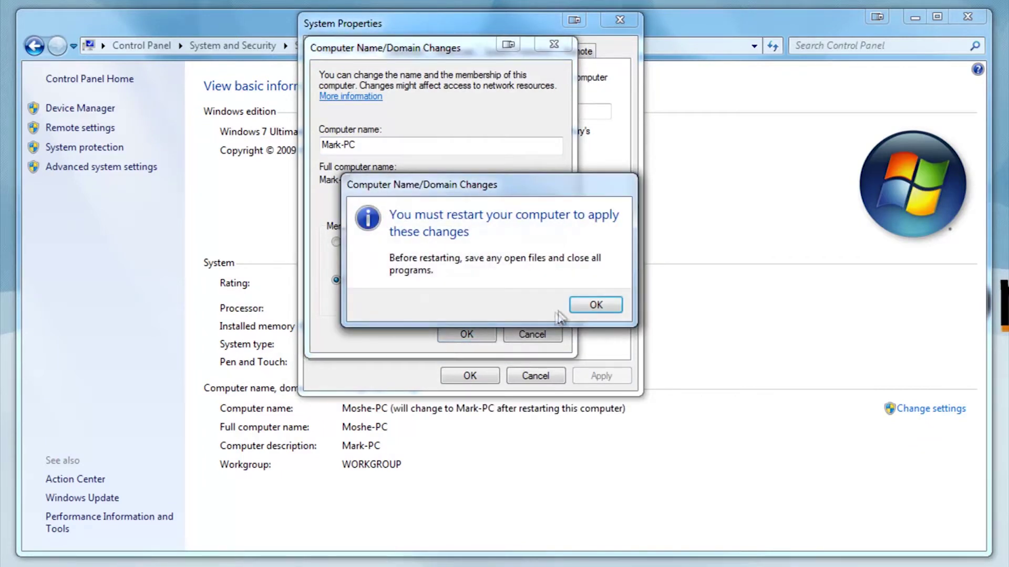
# Acknowledge the restart notice, close System Properties, and choose Restart Later.
pyautogui.click(597, 305)
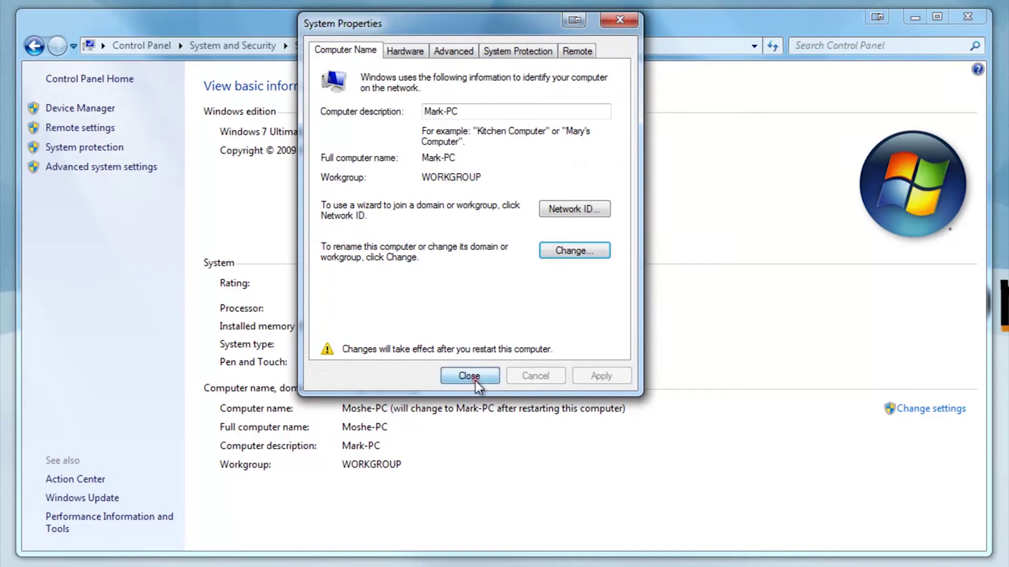
pyautogui.click(475, 379)
pyautogui.click(587, 298)
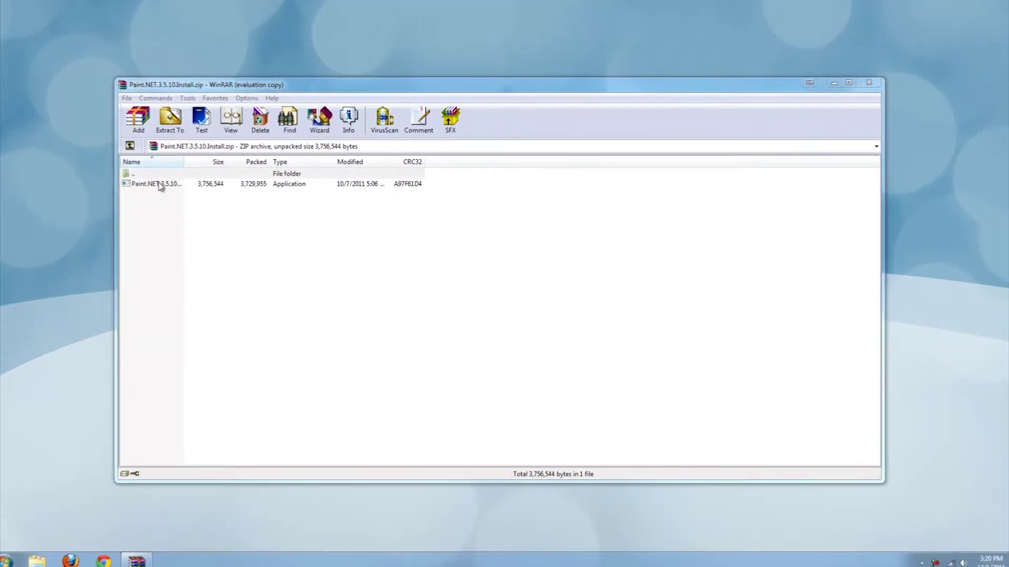
# Run the Paint.NET setup application from Paint.NET.3.5.10.Install.zip.
pyautogui.doubleClick(163, 186)
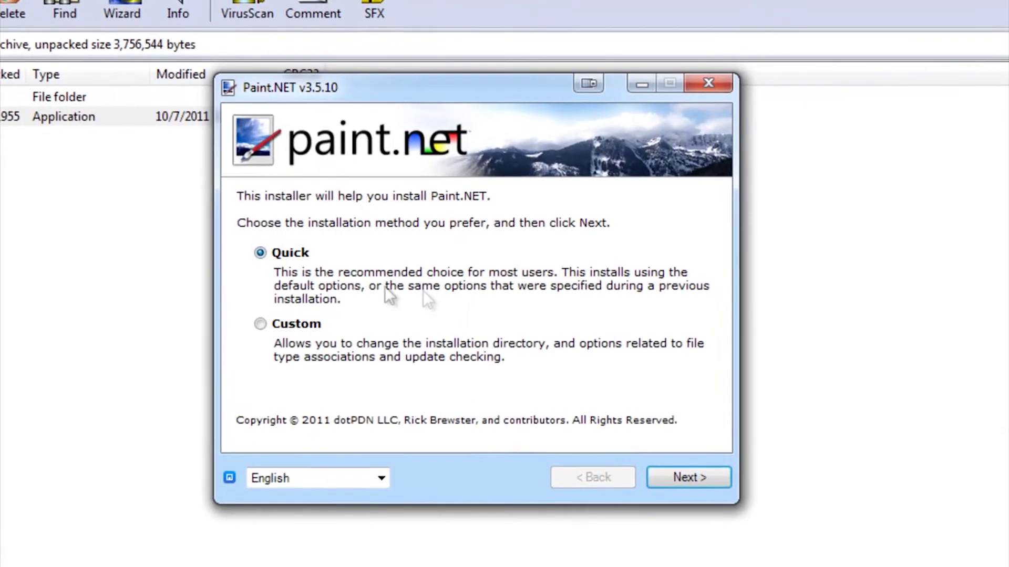
# Choose Custom installation and accept the license agreement.
pyautogui.click(274, 322)
pyautogui.click(666, 477)
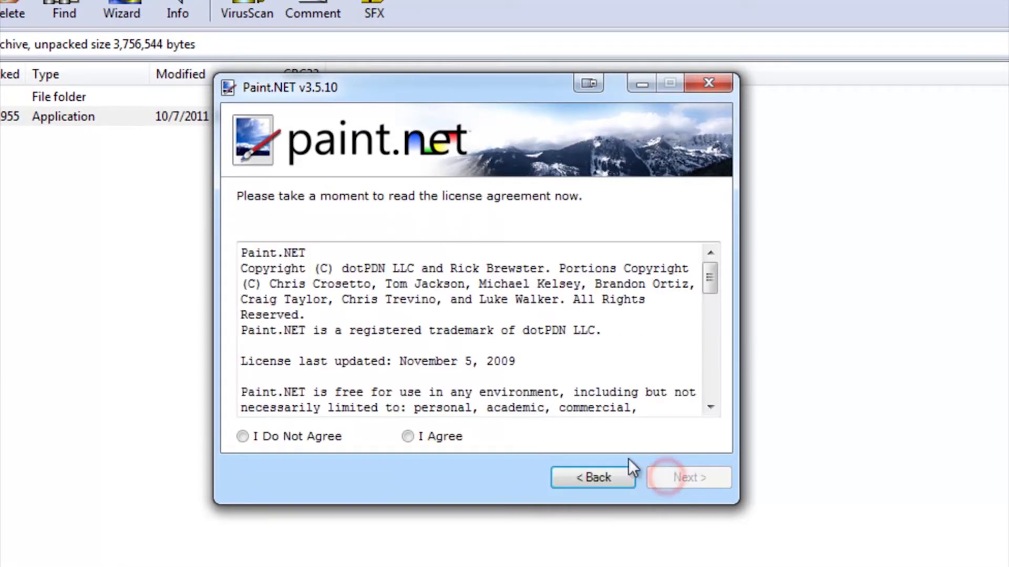
pyautogui.click(443, 438)
pyautogui.click(683, 476)
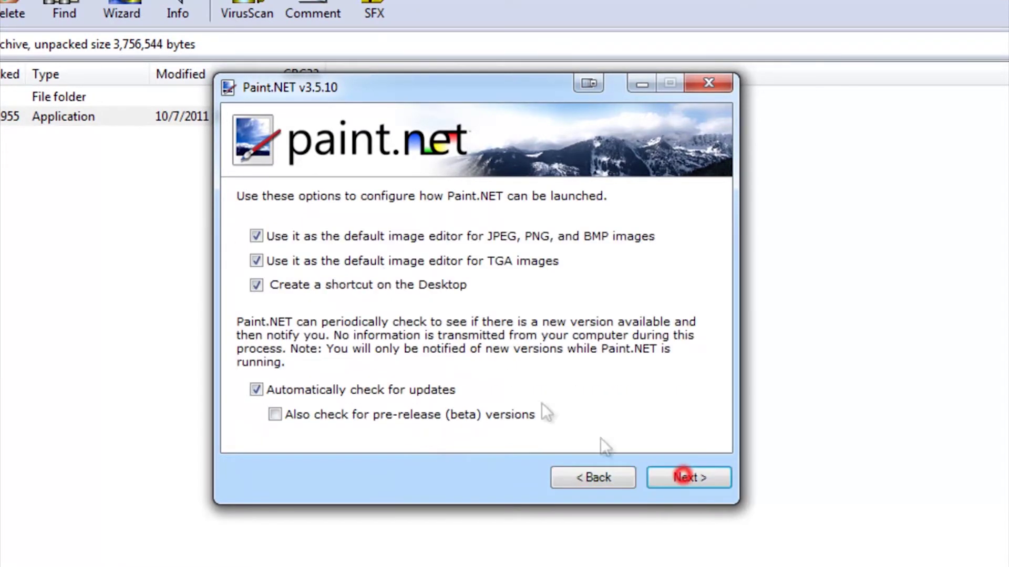
# Turn off default JPEG/PNG/BMP editor association and automatic update checks.
pyautogui.click(307, 236)
pyautogui.click(276, 390)
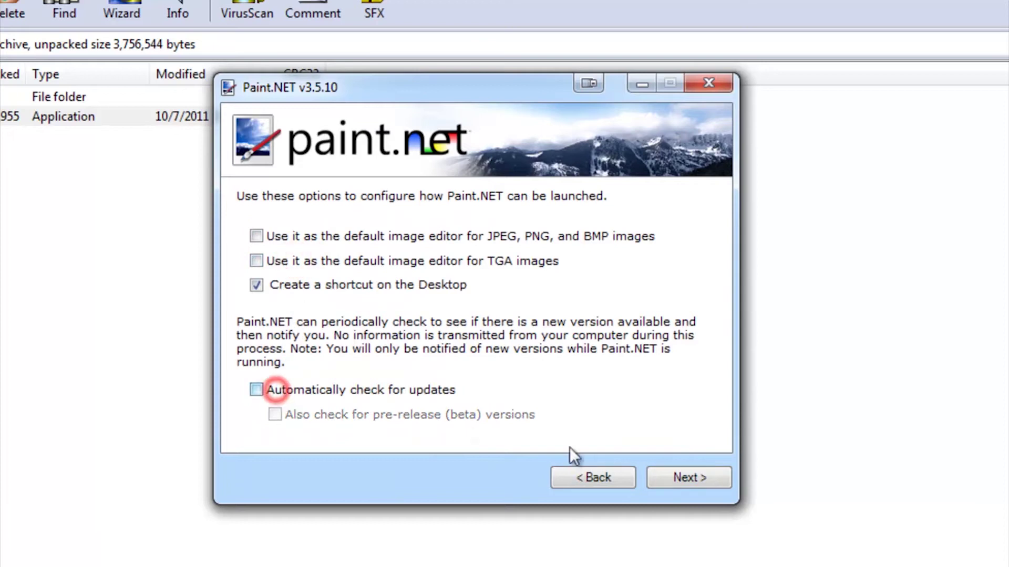
pyautogui.click(700, 478)
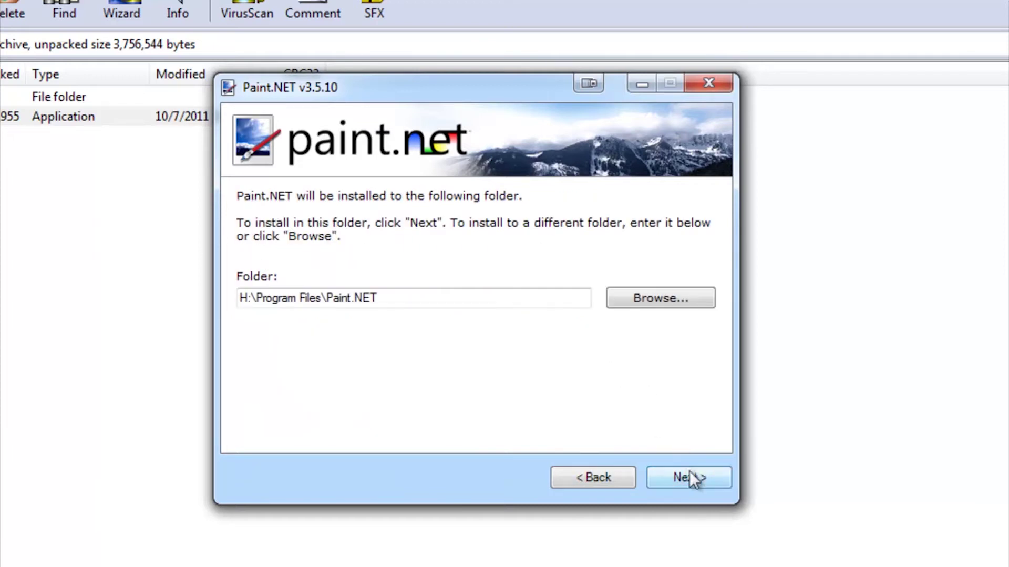
# Install to H:\Program Files\Paint.NET and finish without launching Paint.NET.
pyautogui.click(691, 475)
pyautogui.click(691, 476)
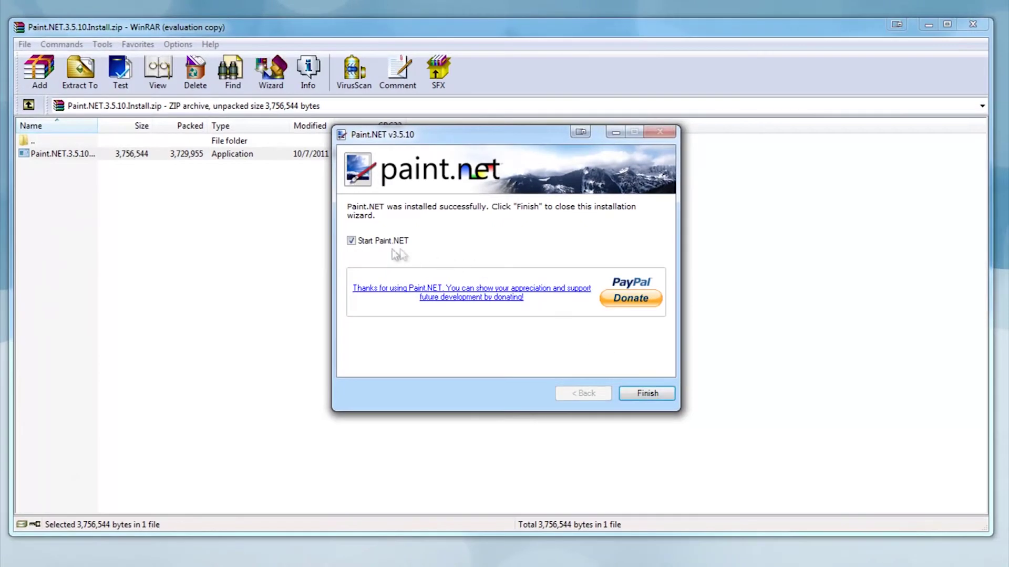
pyautogui.click(374, 244)
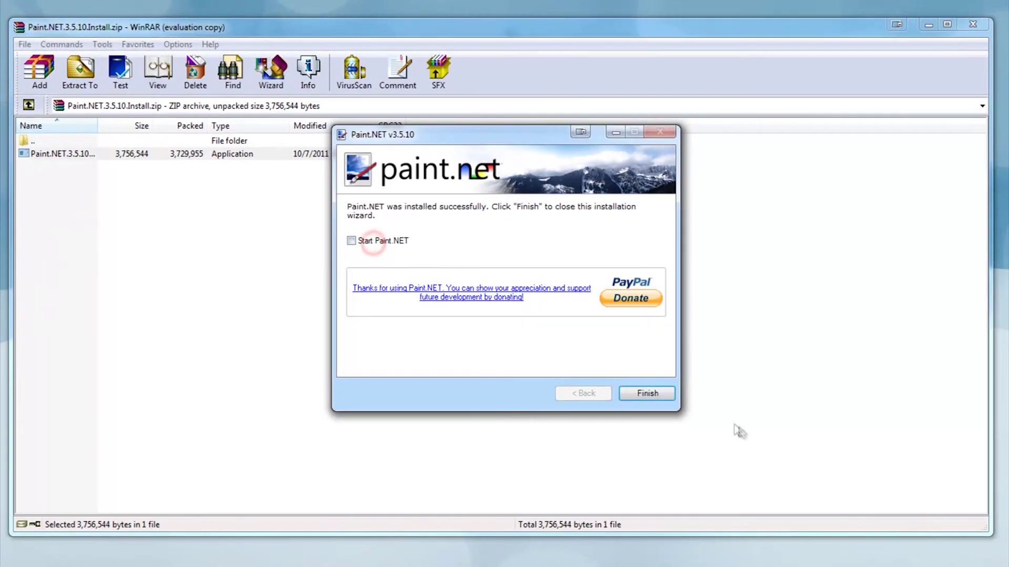
pyautogui.click(634, 393)
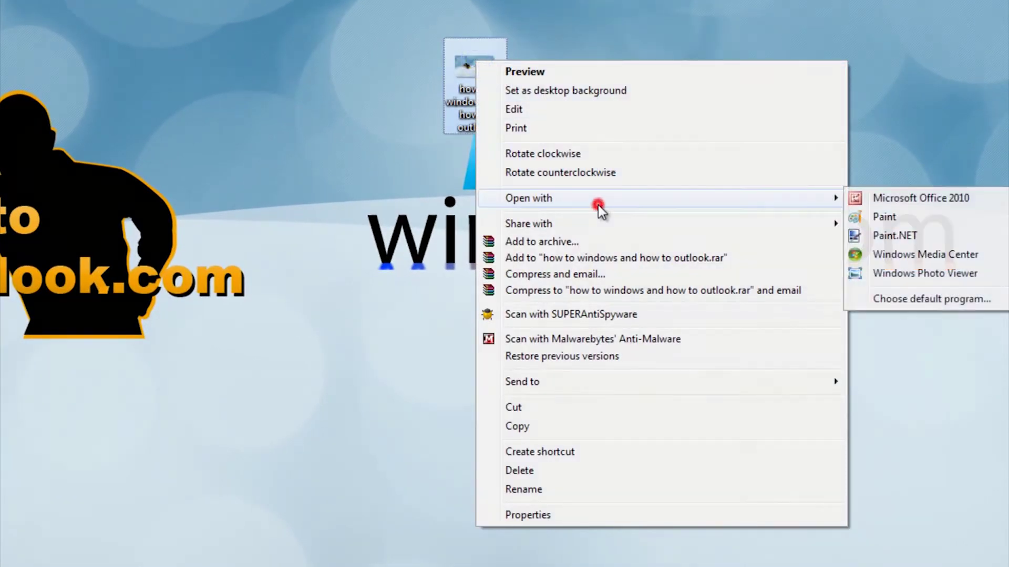
# Open 'how to windows and how to outlook.jpg' from the desktop in Paint.NET.
pyautogui.click(888, 237)
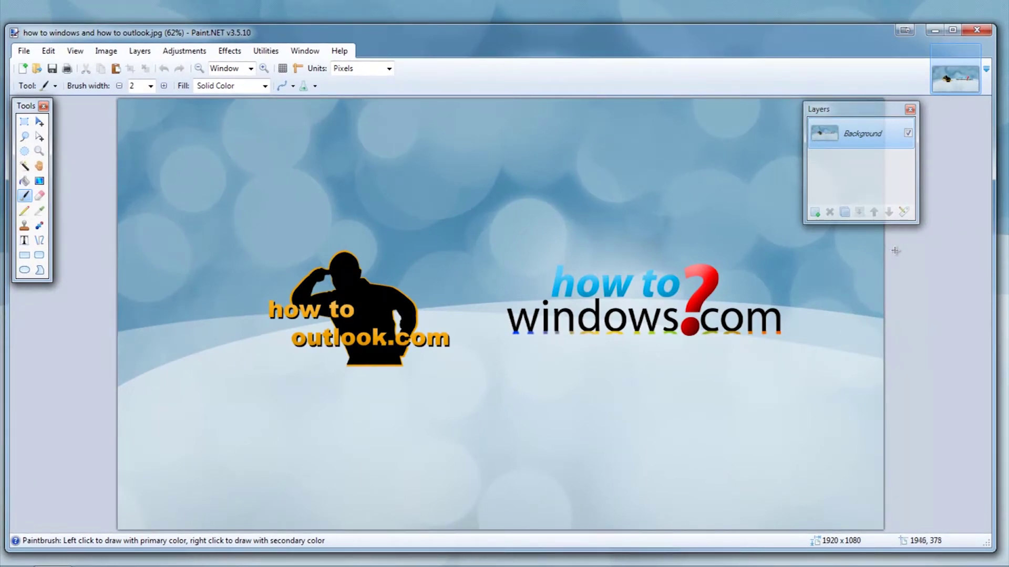
# Cut the canvas height to 1042 pixels, anchored at the top.
pyautogui.click(115, 50)
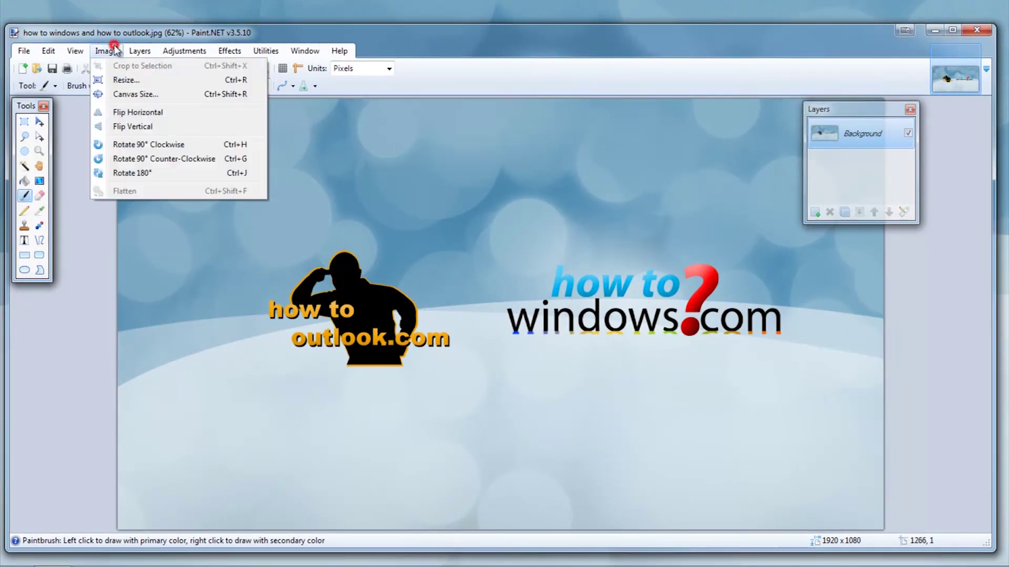
pyautogui.click(135, 94)
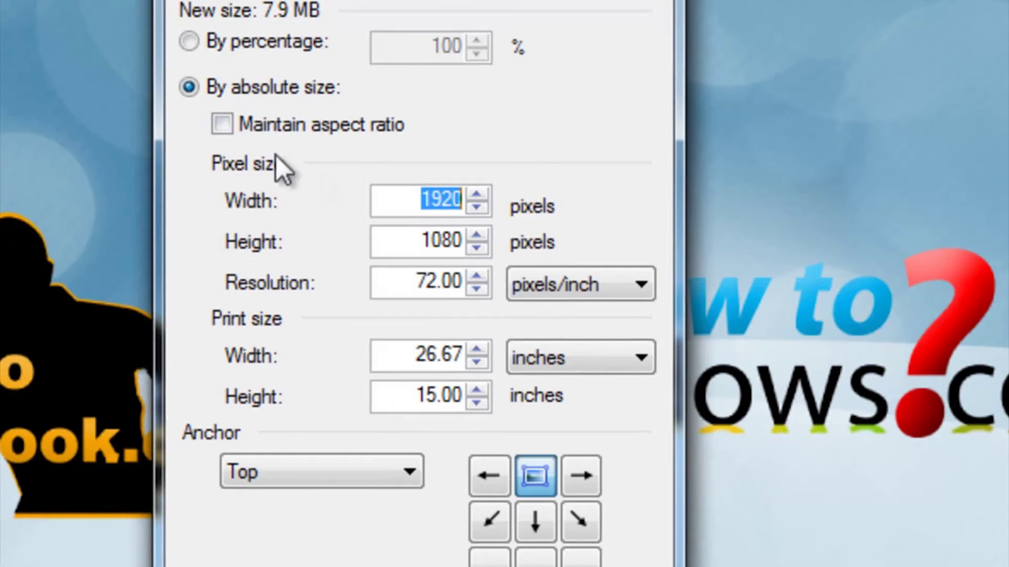
pyautogui.moveTo(440, 240); pyautogui.dragTo(468, 244)
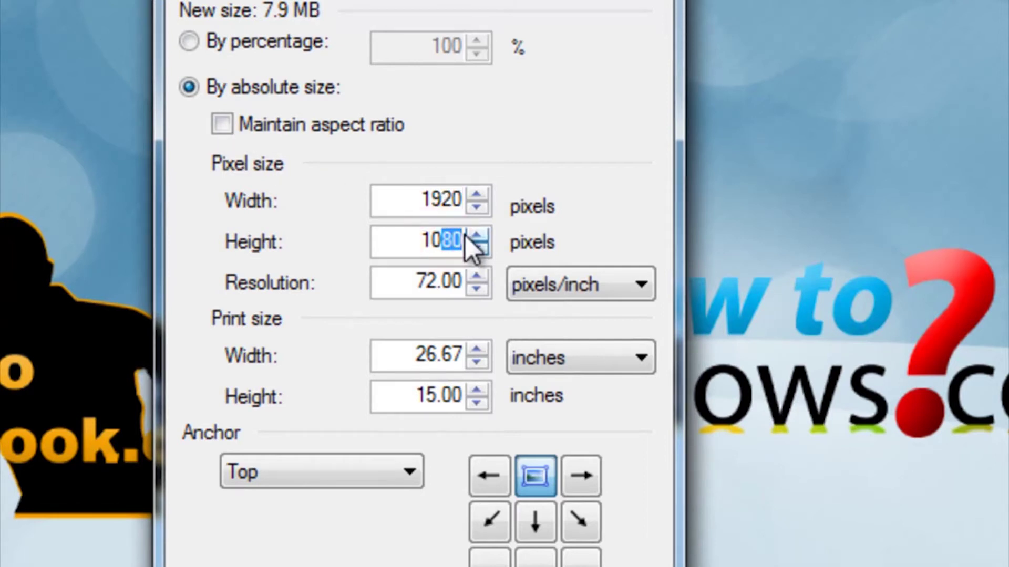
pyautogui.write('42')
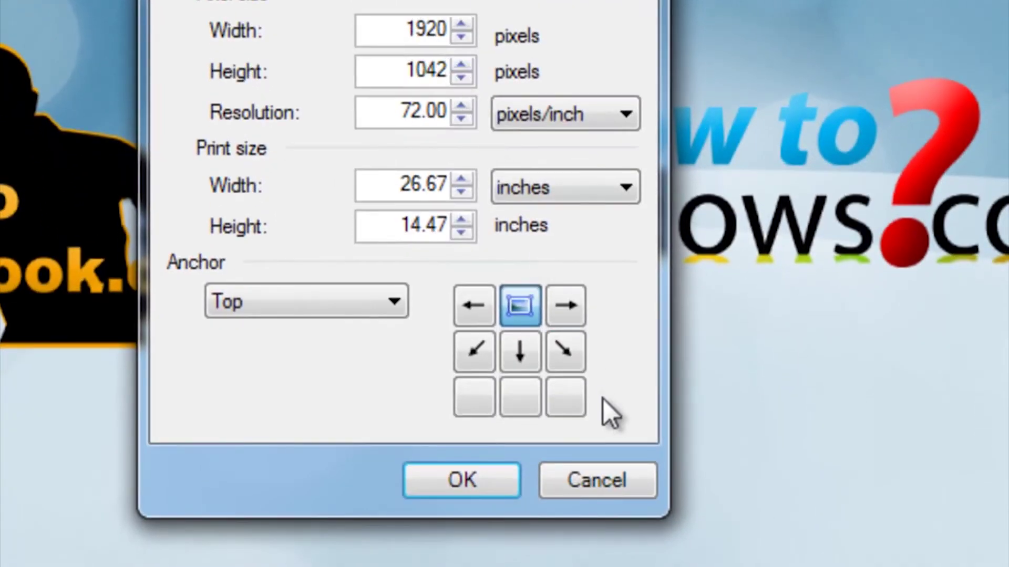
pyautogui.click(522, 327)
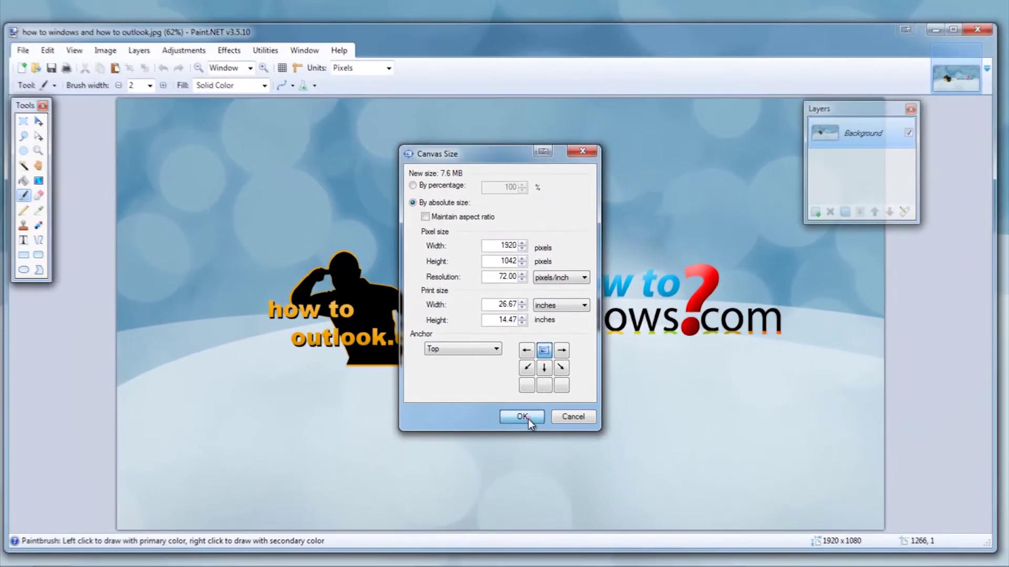
pyautogui.click(518, 440)
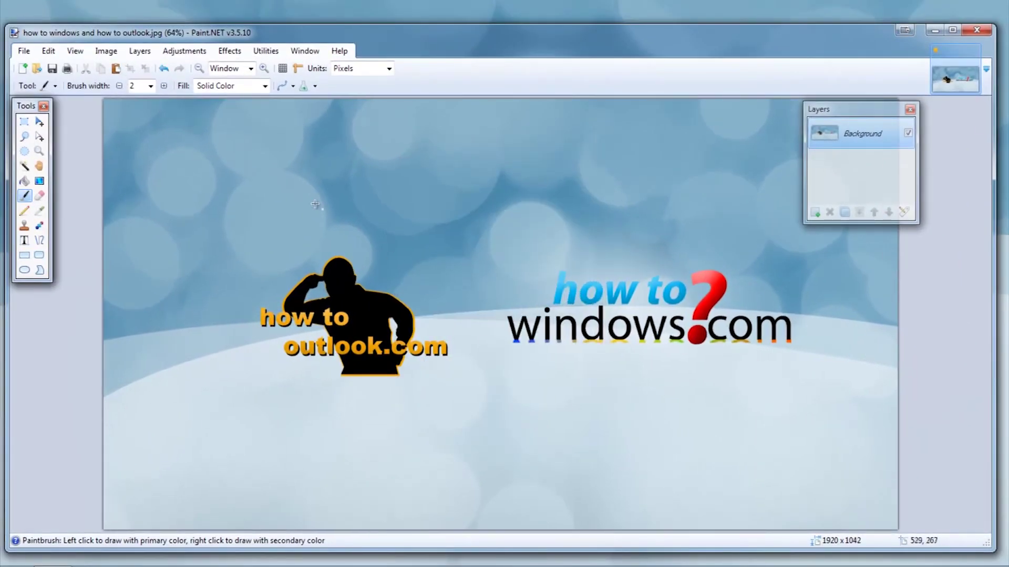
# Set the canvas height back to 1080, adding a blank bottom strip.
pyautogui.click(104, 50)
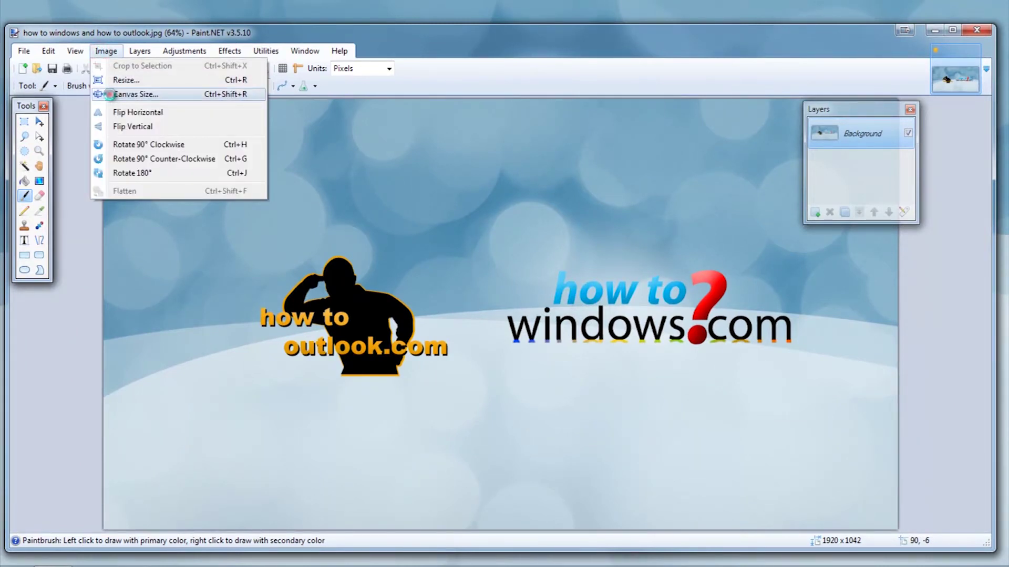
pyautogui.click(110, 93)
pyautogui.moveTo(495, 255); pyautogui.dragTo(502, 253)
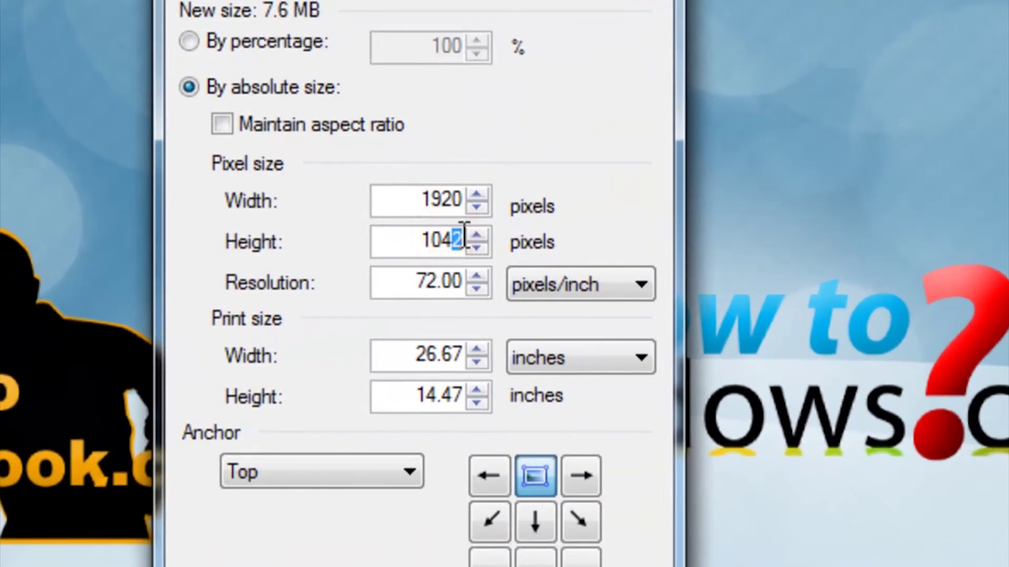
pyautogui.press('BackSpace')
pyautogui.press('BackSpace')
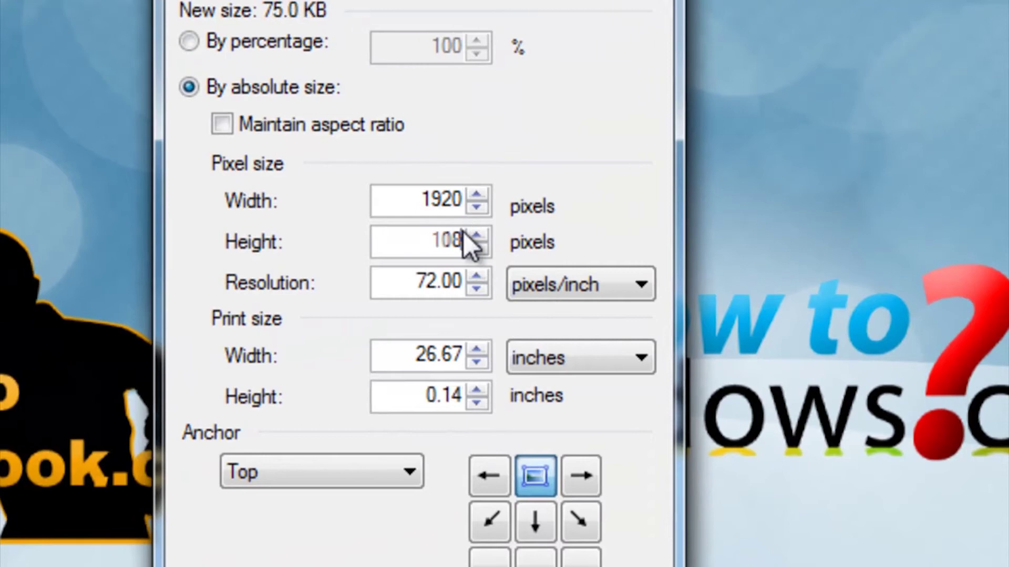
pyautogui.write('80')
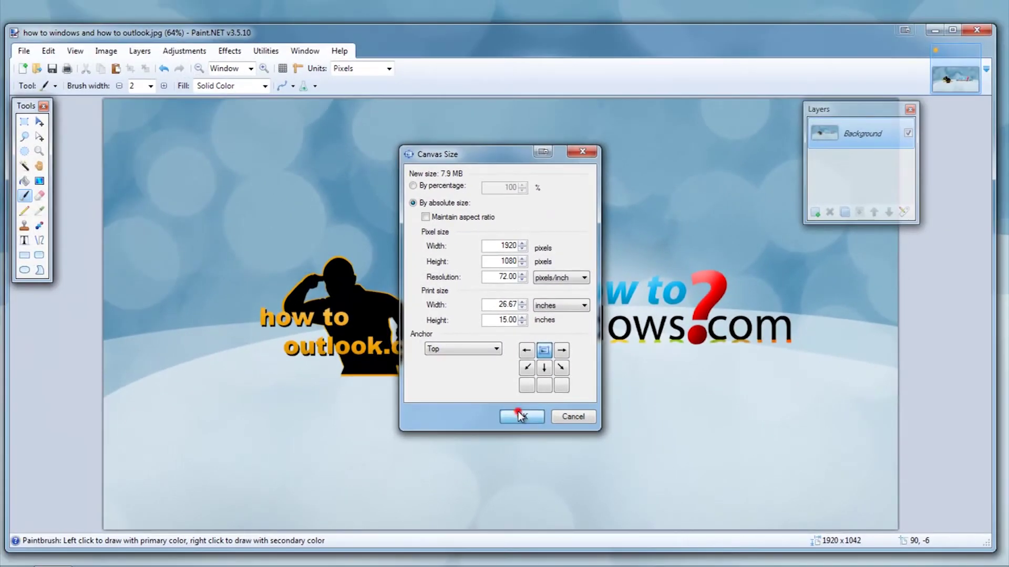
pyautogui.click(519, 415)
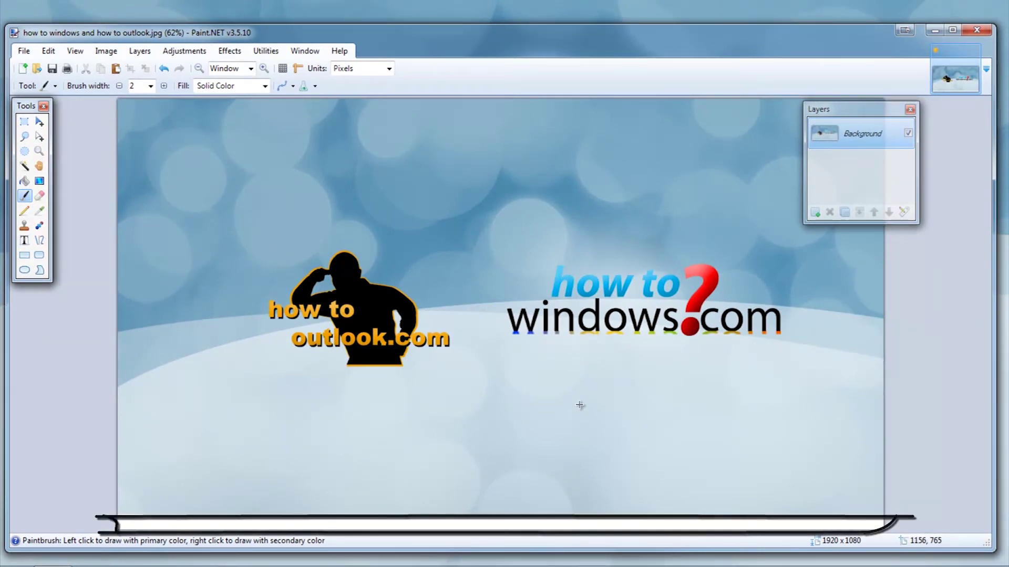
# Fill the white bottom strip with blue using the Paint Bucket.
pyautogui.click(24, 181)
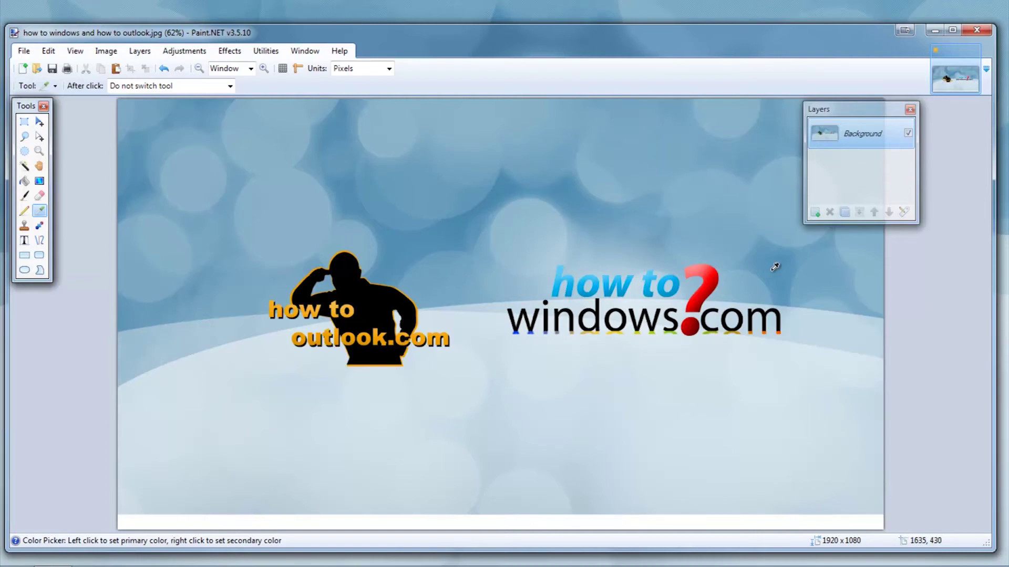
pyautogui.click(24, 181)
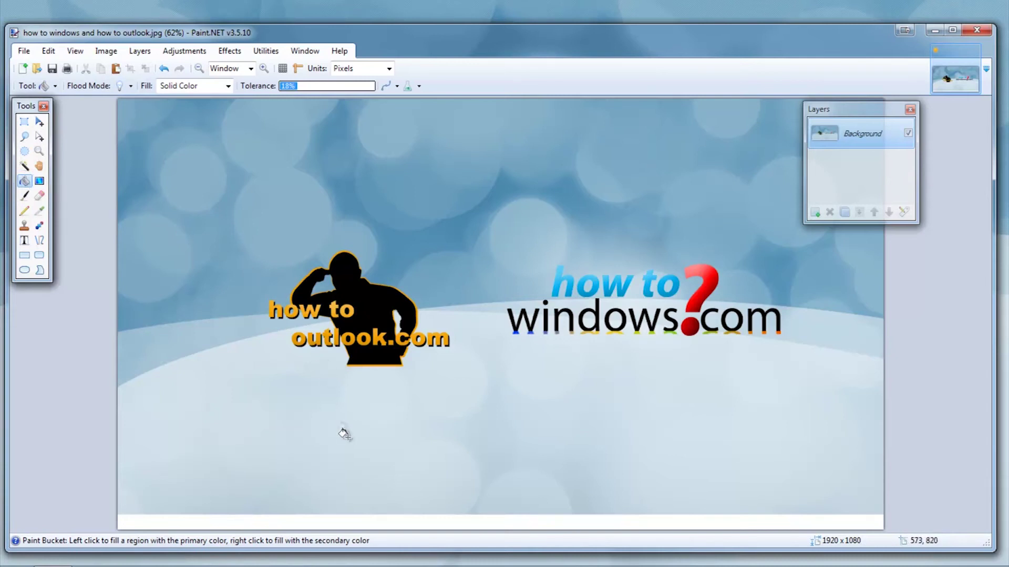
pyautogui.click(357, 524)
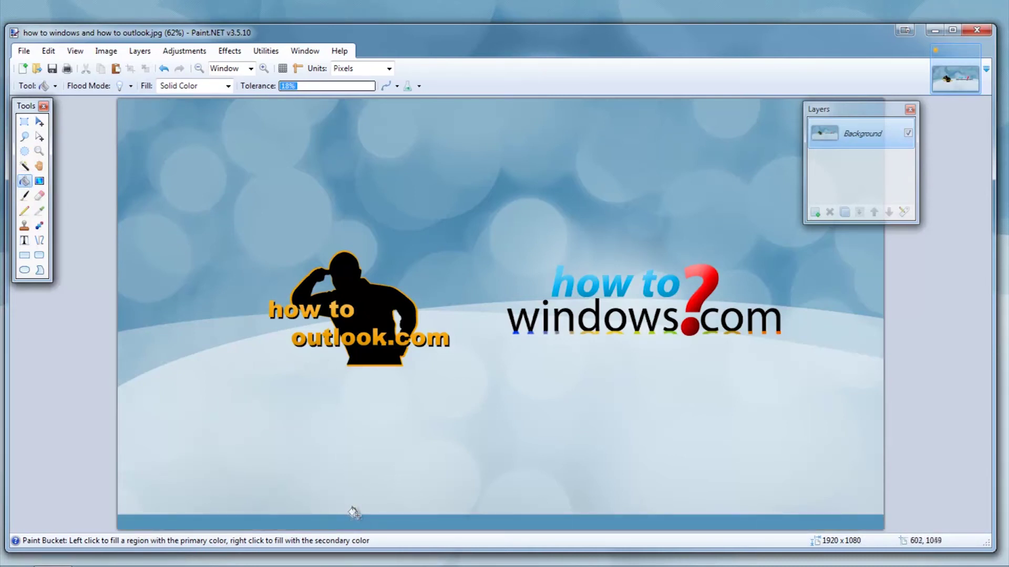
# Save as 'how to windows and how to outlook with taskbar color.jpg' at JPEG quality 100.
pyautogui.click(24, 50)
pyautogui.click(50, 154)
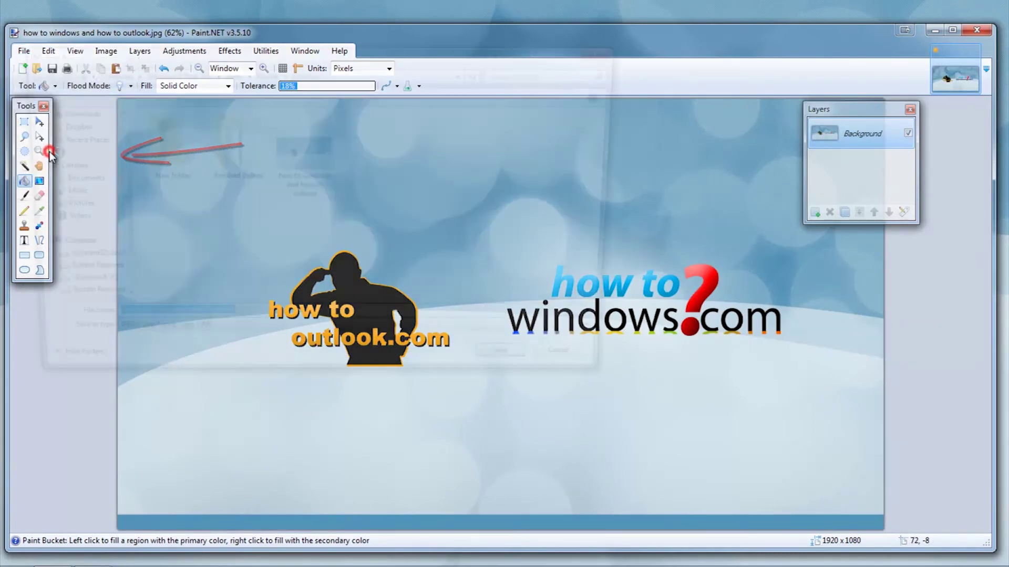
pyautogui.click(277, 323)
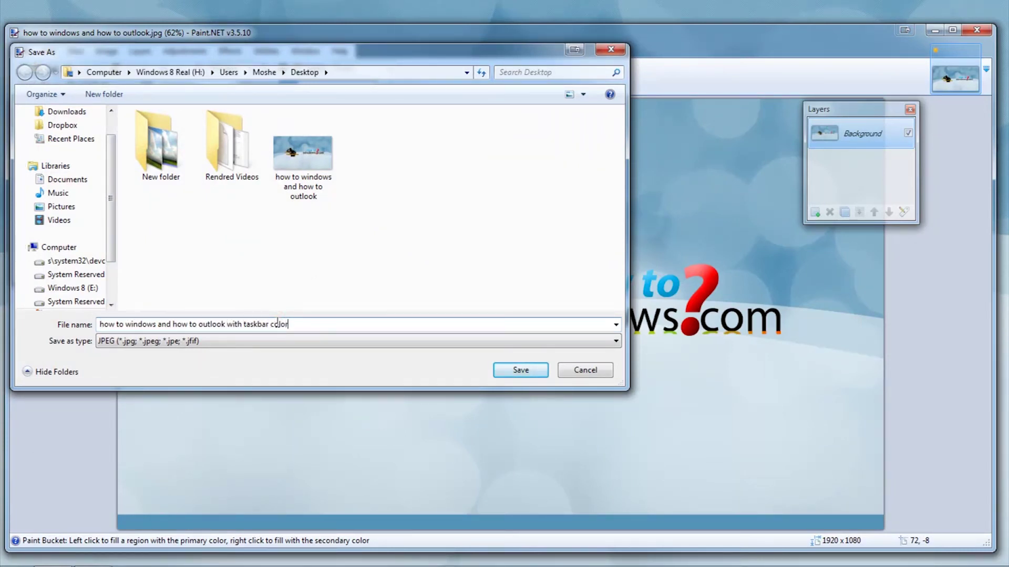
pyautogui.click(520, 371)
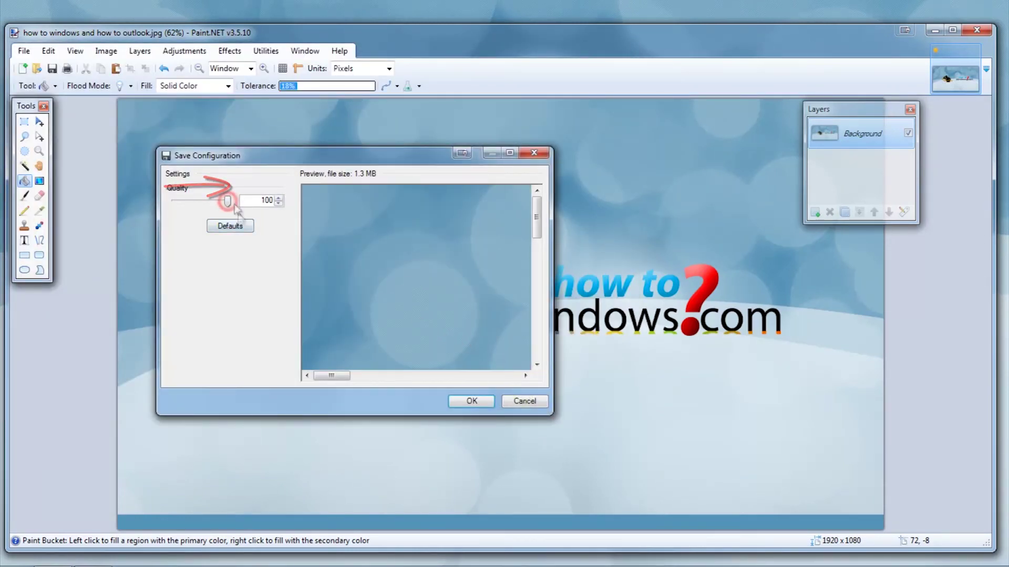
pyautogui.click(471, 402)
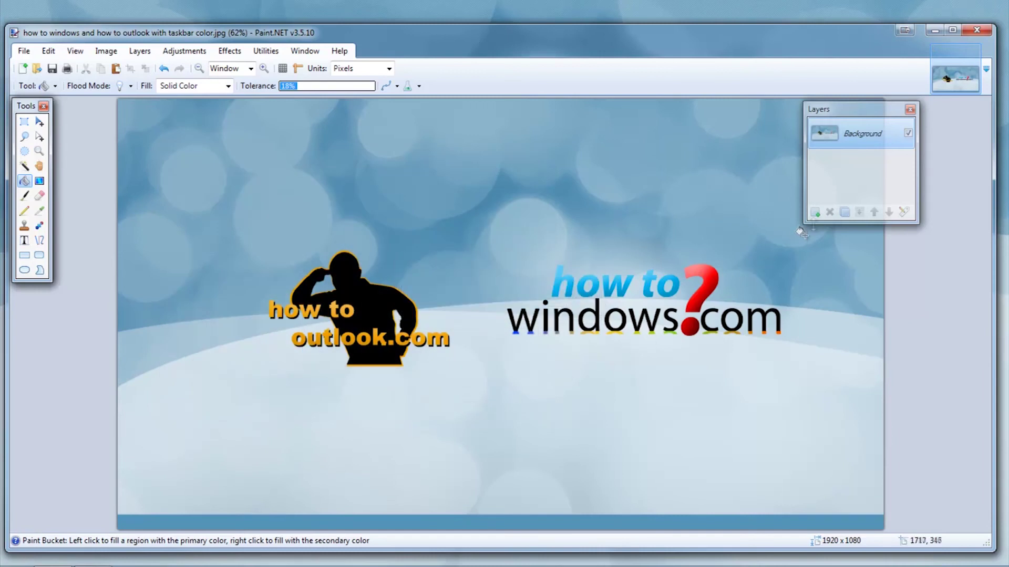
# Close Paint.NET and set the new taskbar-color image as the desktop background.
pyautogui.click(975, 30)
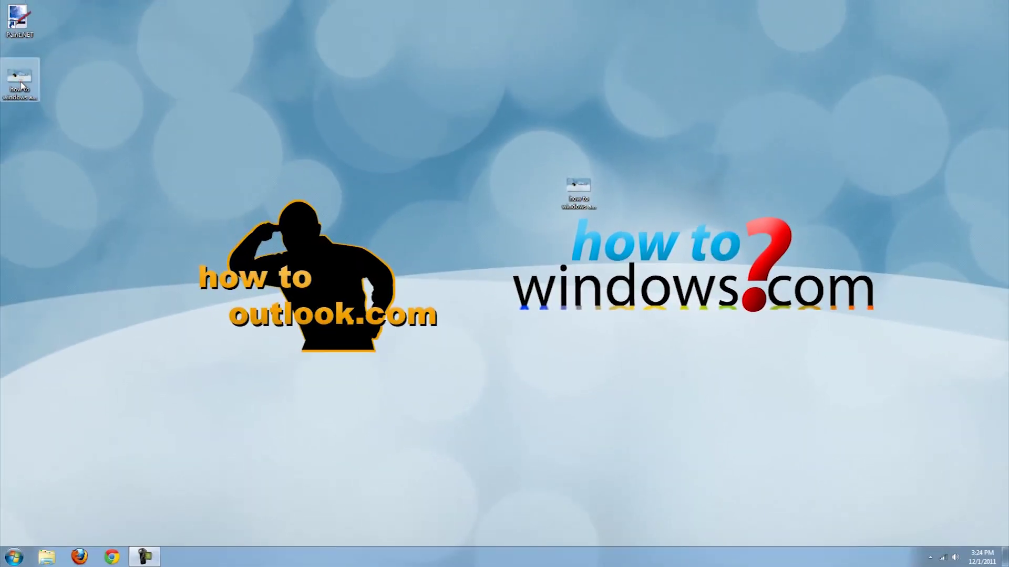
pyautogui.moveTo(19, 81); pyautogui.dragTo(470, 120)
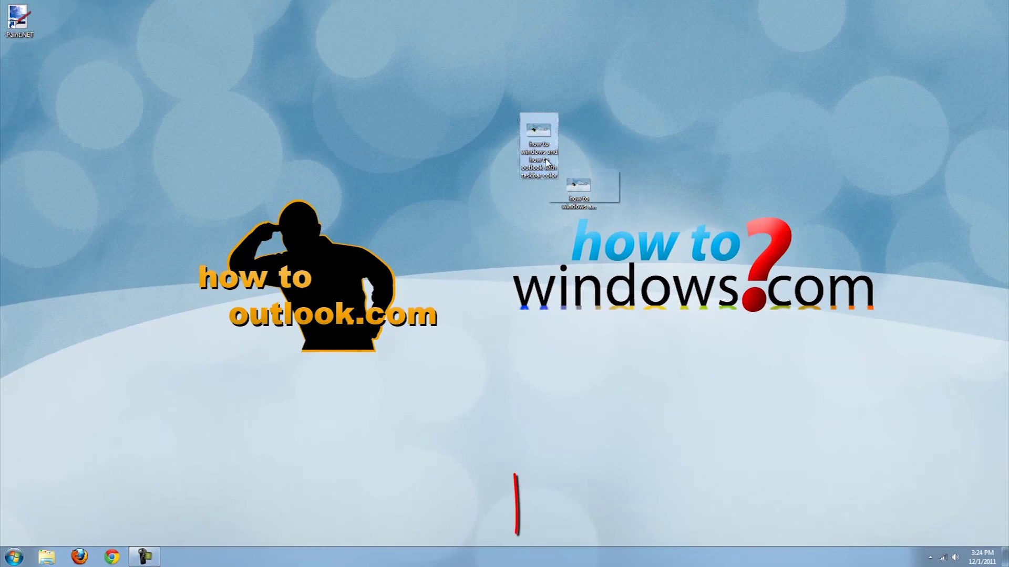
pyautogui.rightClick(536, 133)
pyautogui.click(555, 152)
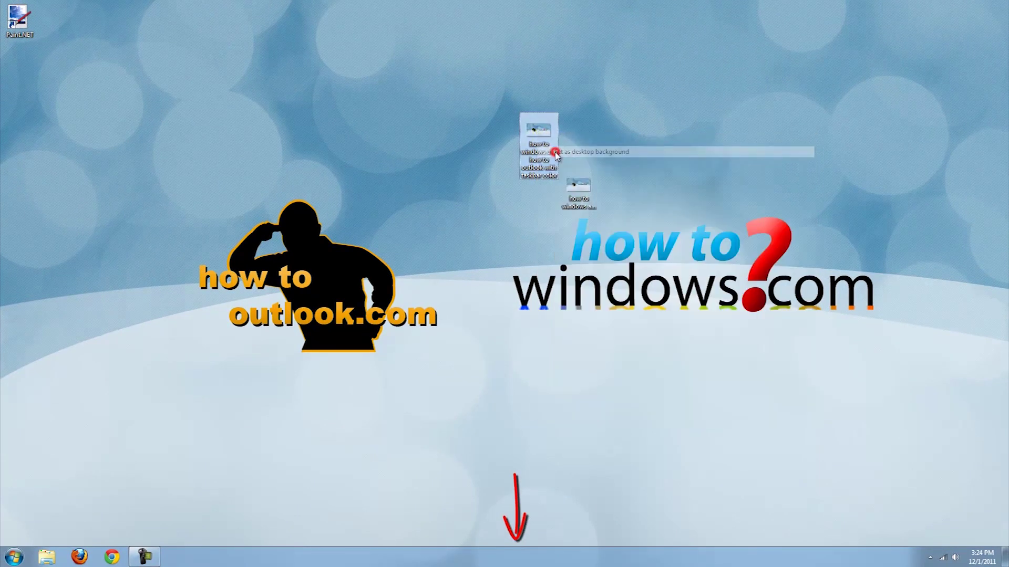